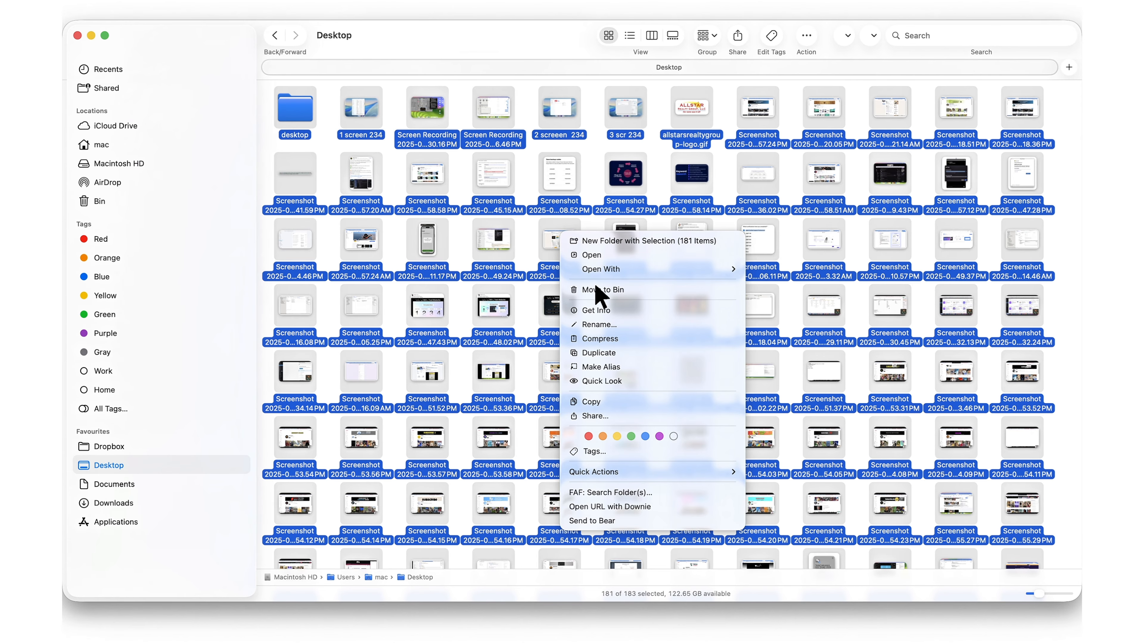
click(624, 328)
click(477, 298)
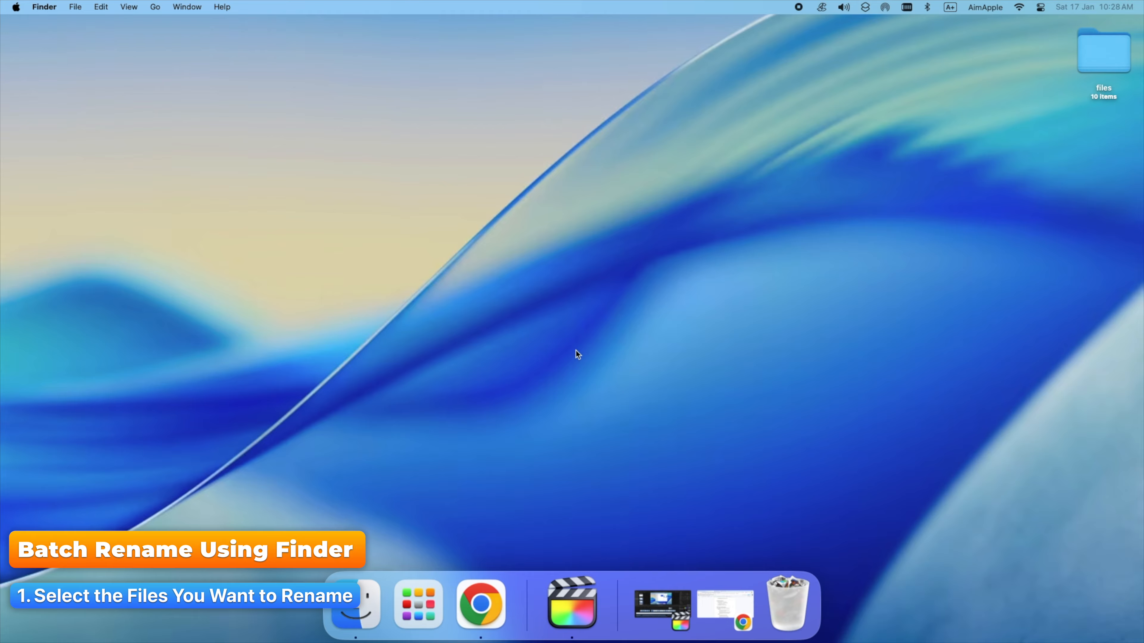
Open the files folder on the Desktop in a Finder window
click(368, 598)
click(339, 157)
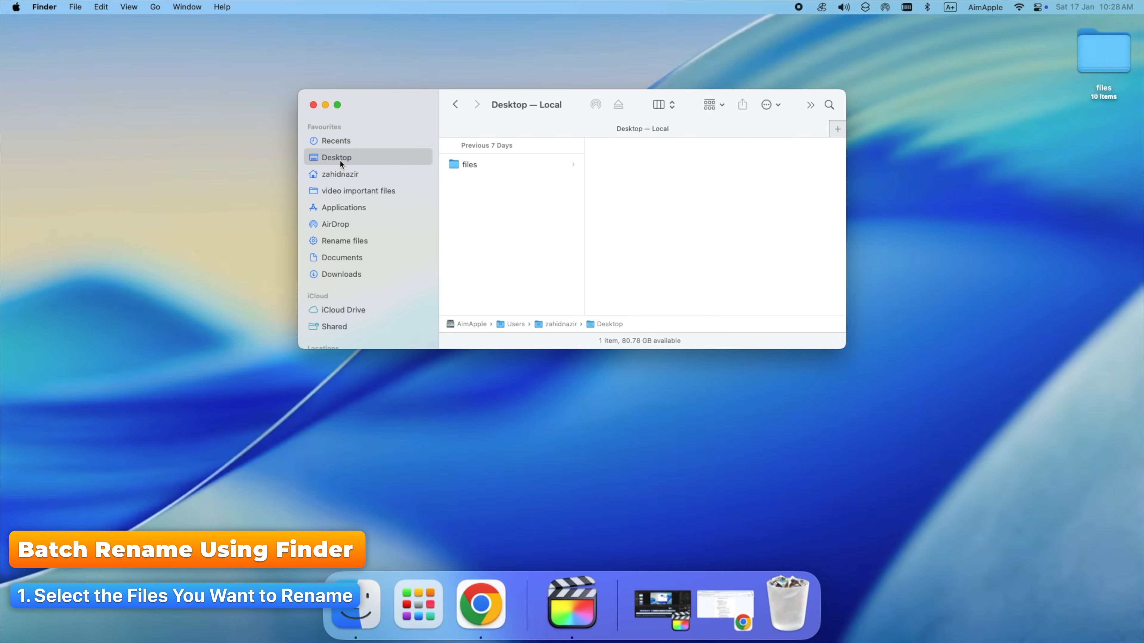
click(467, 165)
Select all ten image files in the files folder, from the first through the last
click(631, 166)
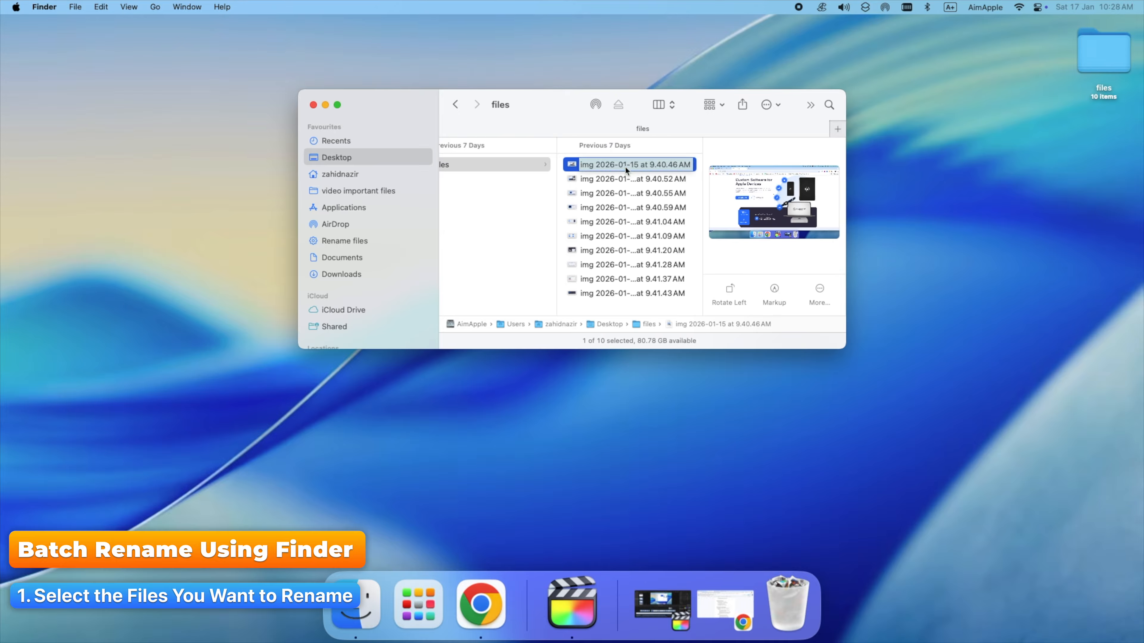
shift+click(612, 222)
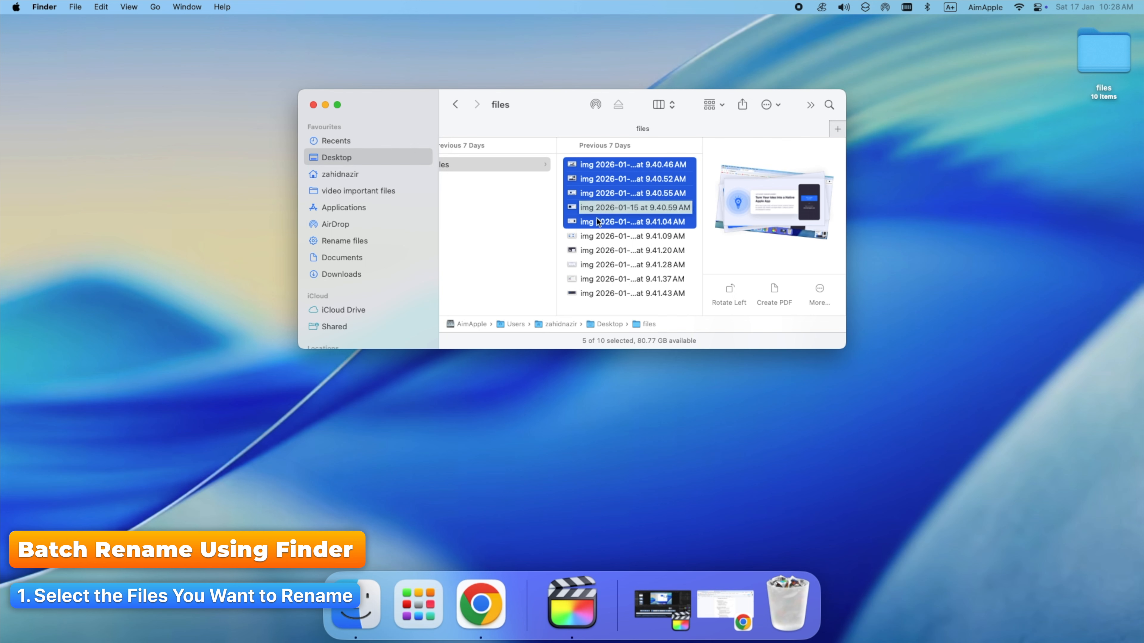
shift+click(598, 236)
shift+click(596, 251)
shift+click(596, 264)
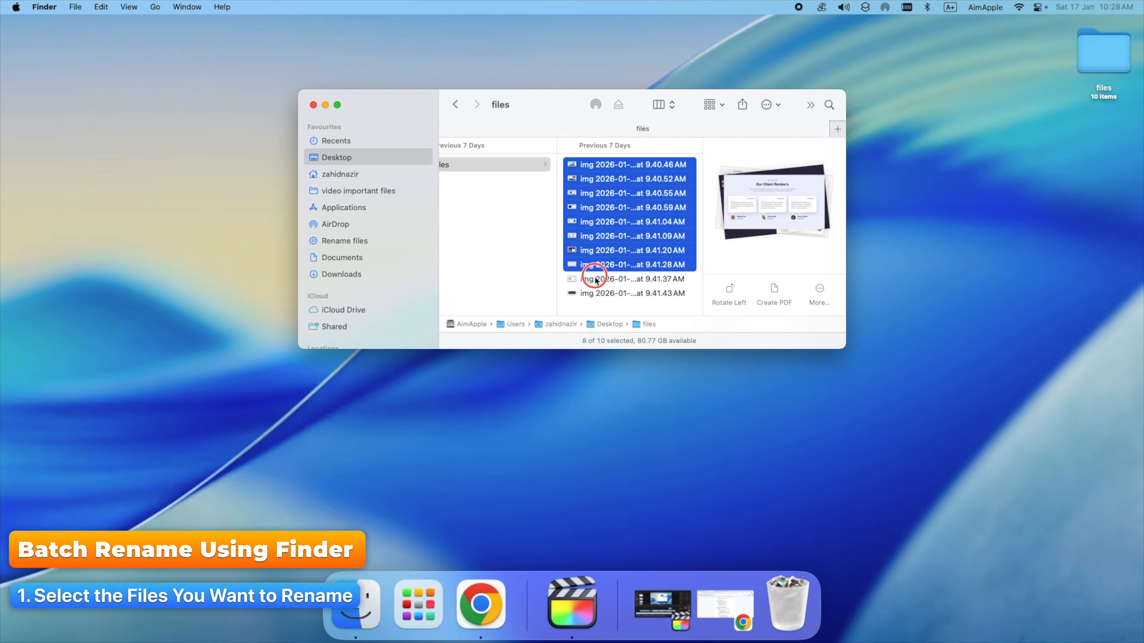
shift+click(596, 279)
shift+click(596, 293)
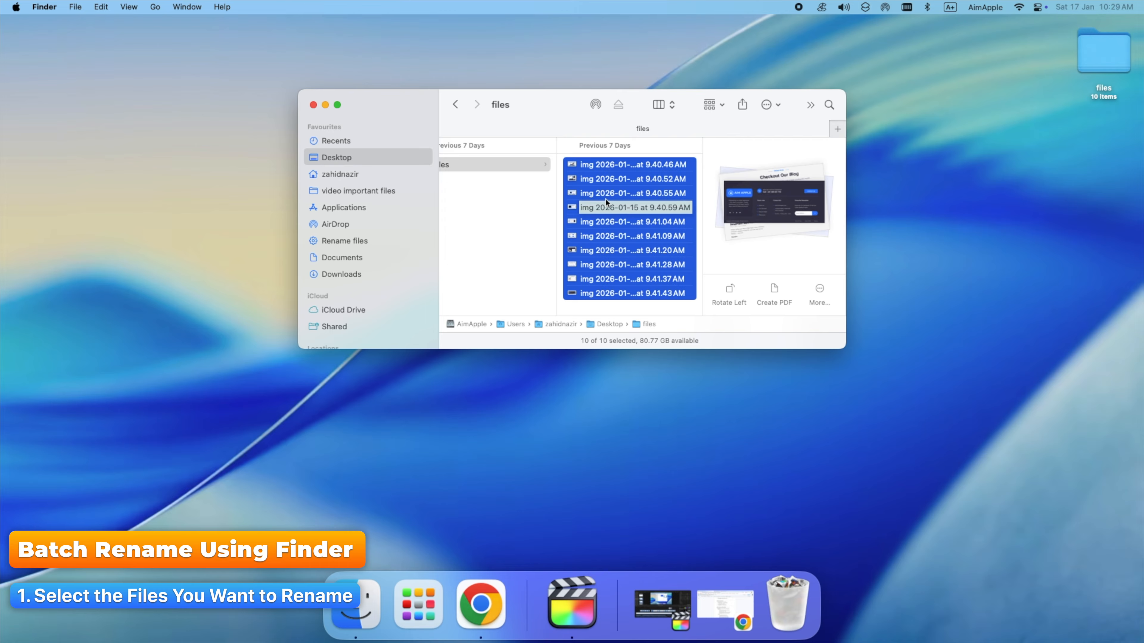
Batch rename the selected files with Replace Text, replacing img with Vacation
right_click(594, 242)
click(610, 325)
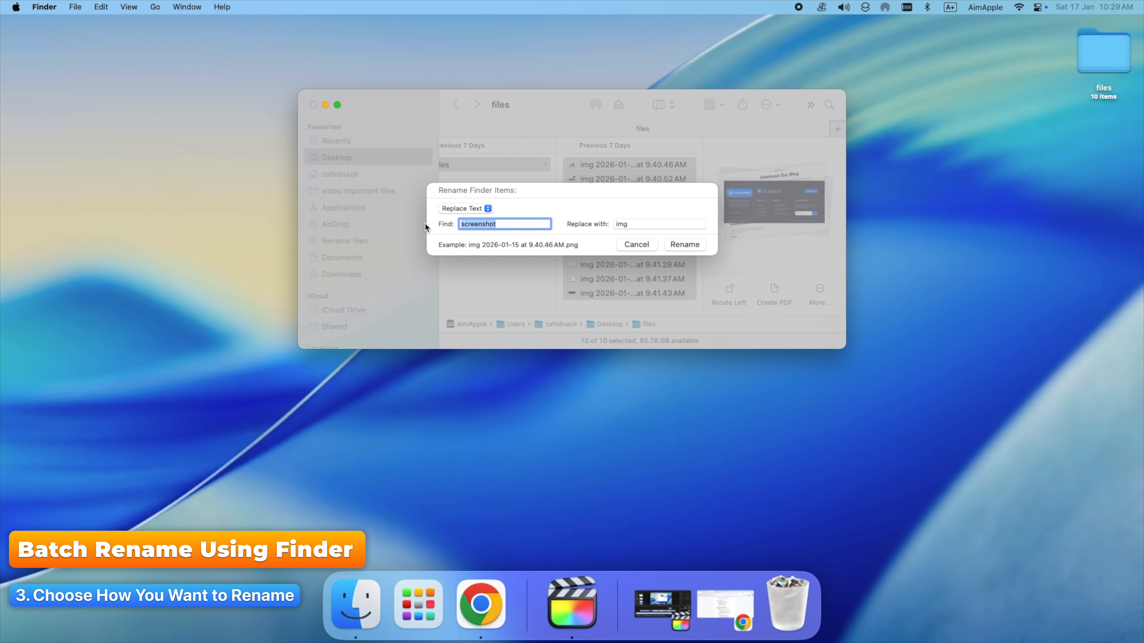
text(img)
double_click(623, 225)
text(v)
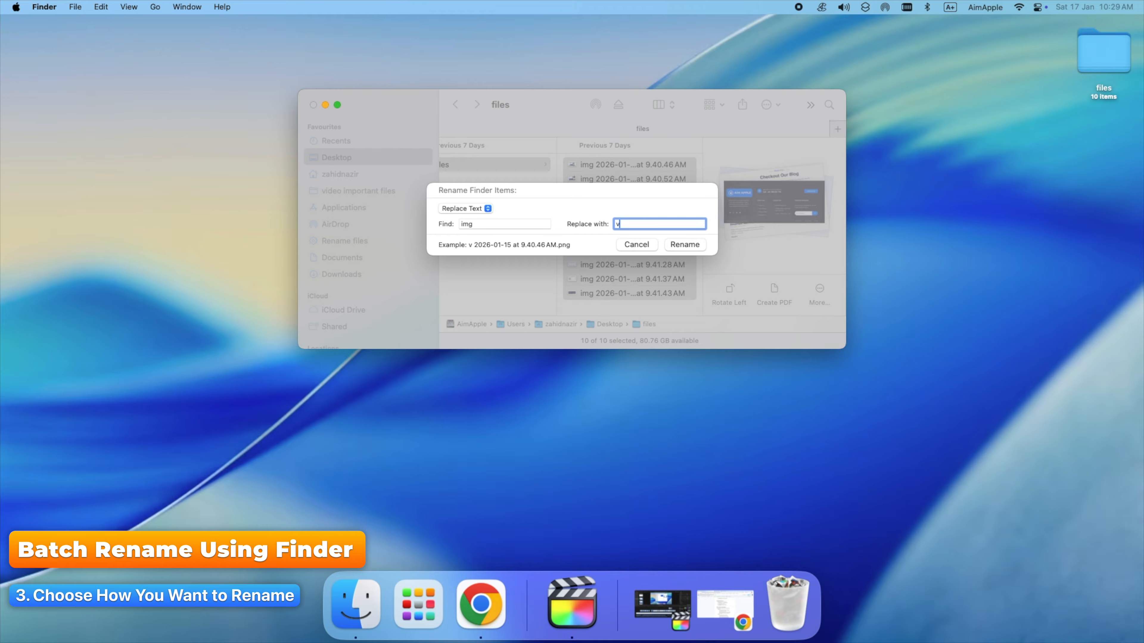
key(BackSpace)
text(Vacation)
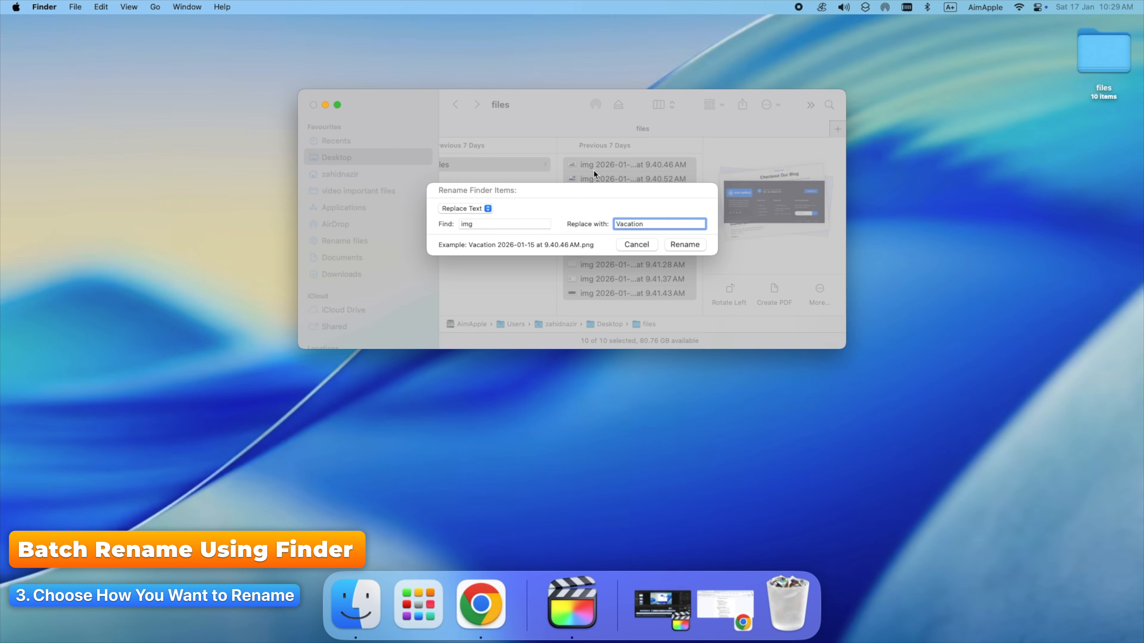
click(681, 247)
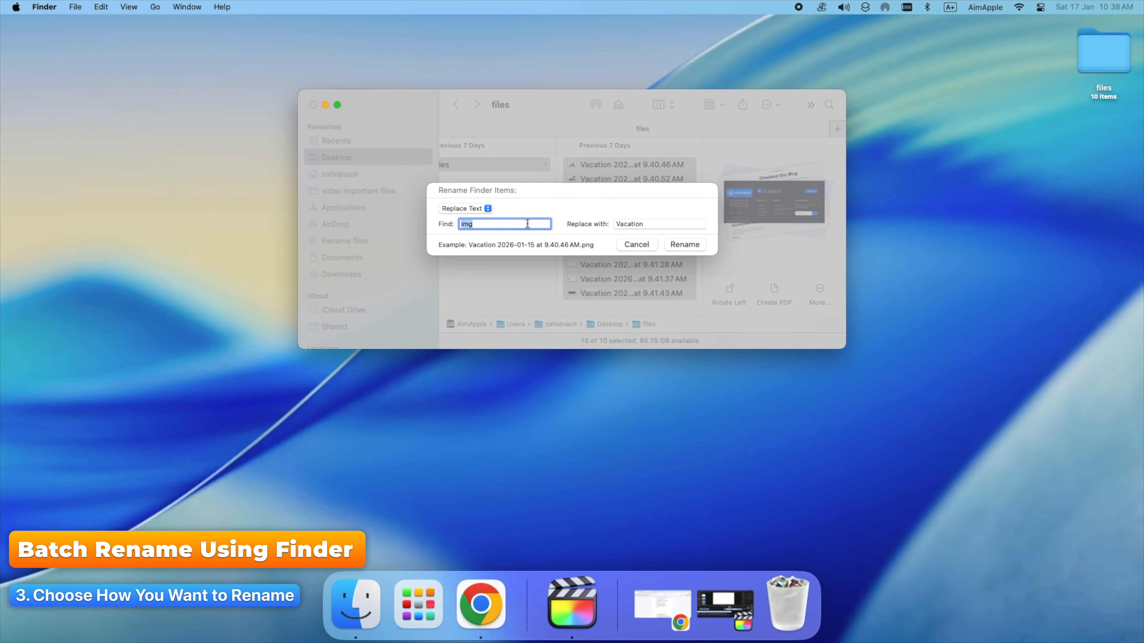
Batch rename the files with Add Text, adding 2026 with leading spaces after the name
click(486, 210)
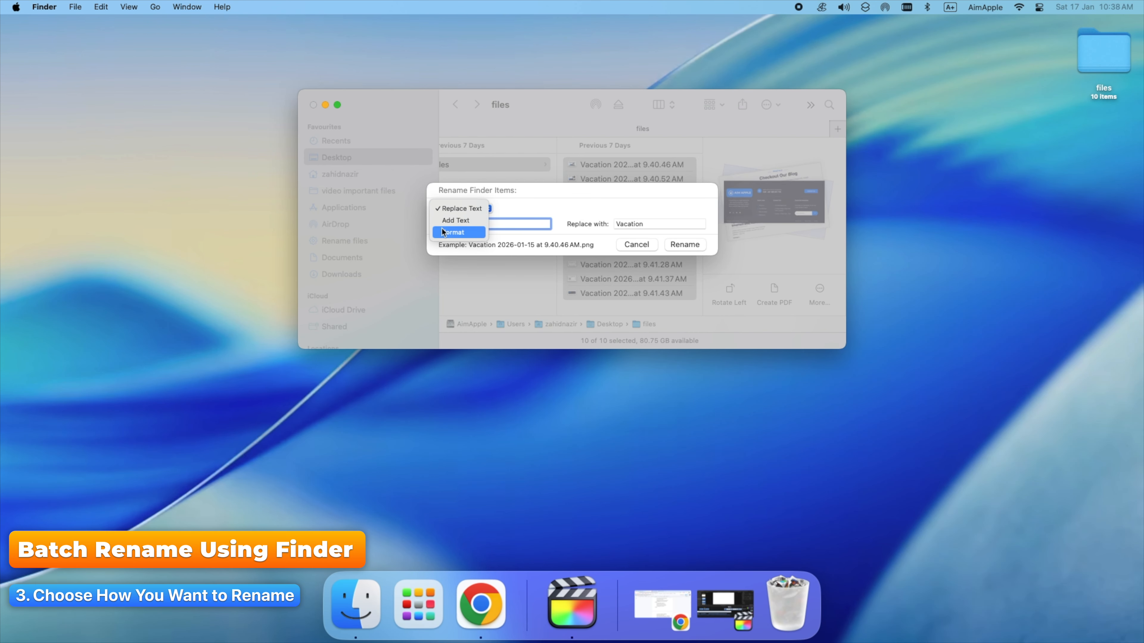
click(466, 221)
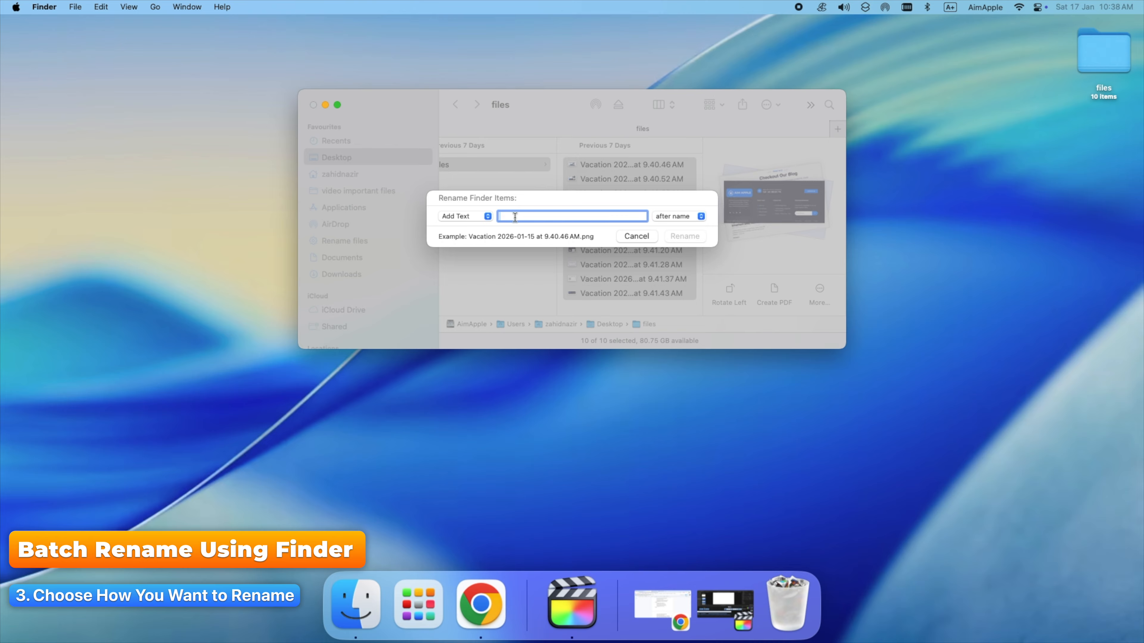
text(2026)
click(501, 215)
key(BackSpace)
key(BackSpace)
click(526, 215)
click(679, 240)
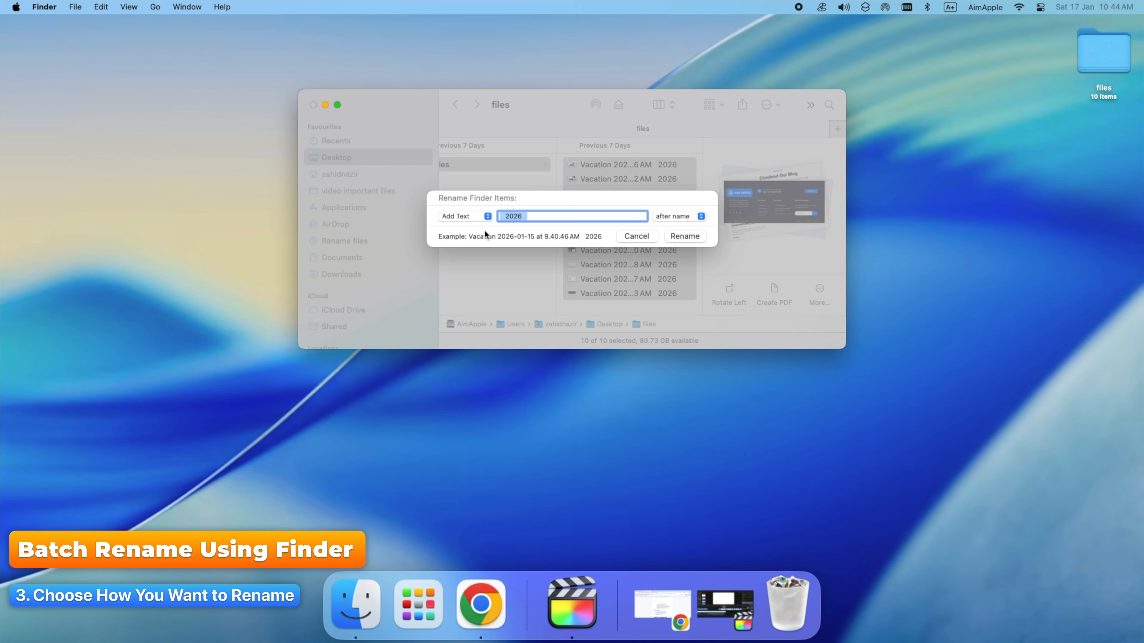
Batch rename the files using the Name and Index format, custom format Vacation, numbers after the name starting at 1
click(485, 218)
click(451, 229)
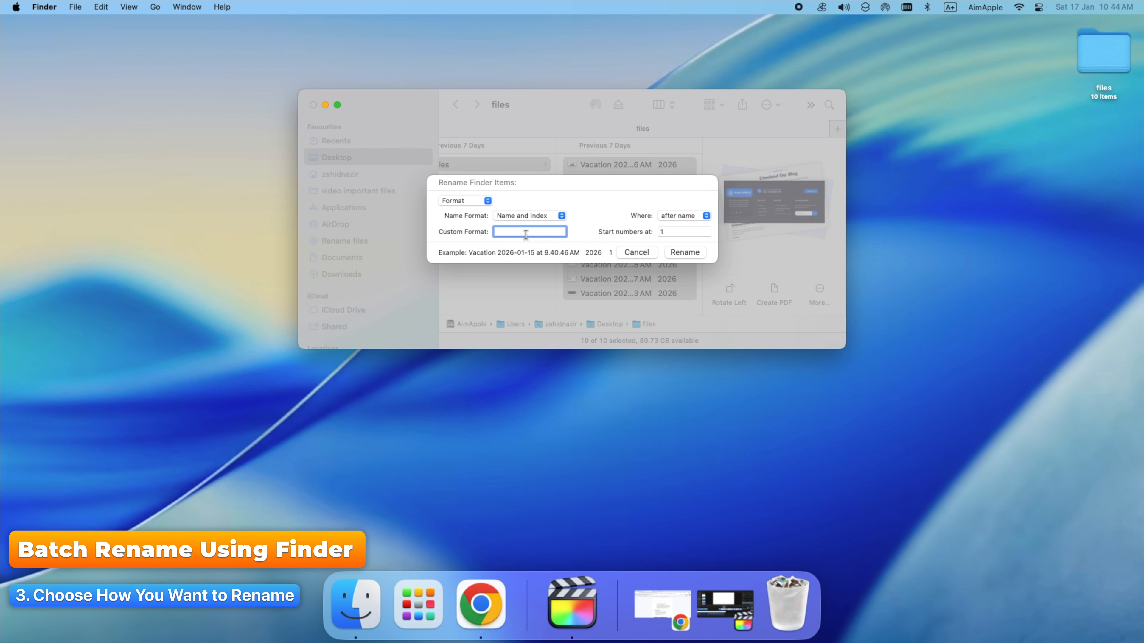
text(Vacation)
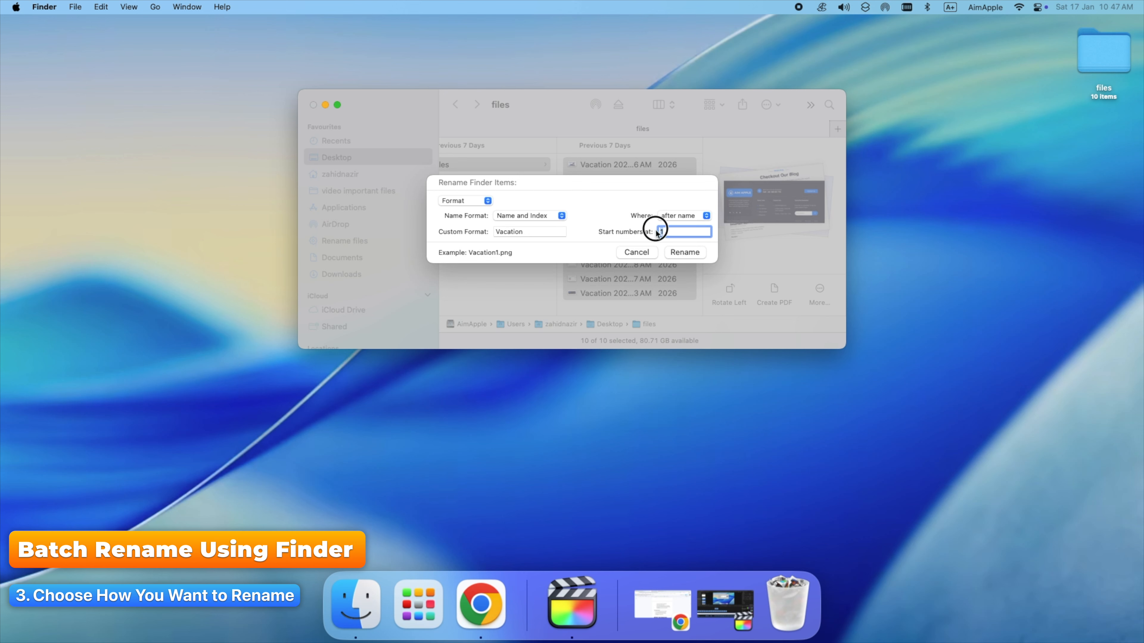
click(665, 231)
text(2)
key(BackSpace)
text(1)
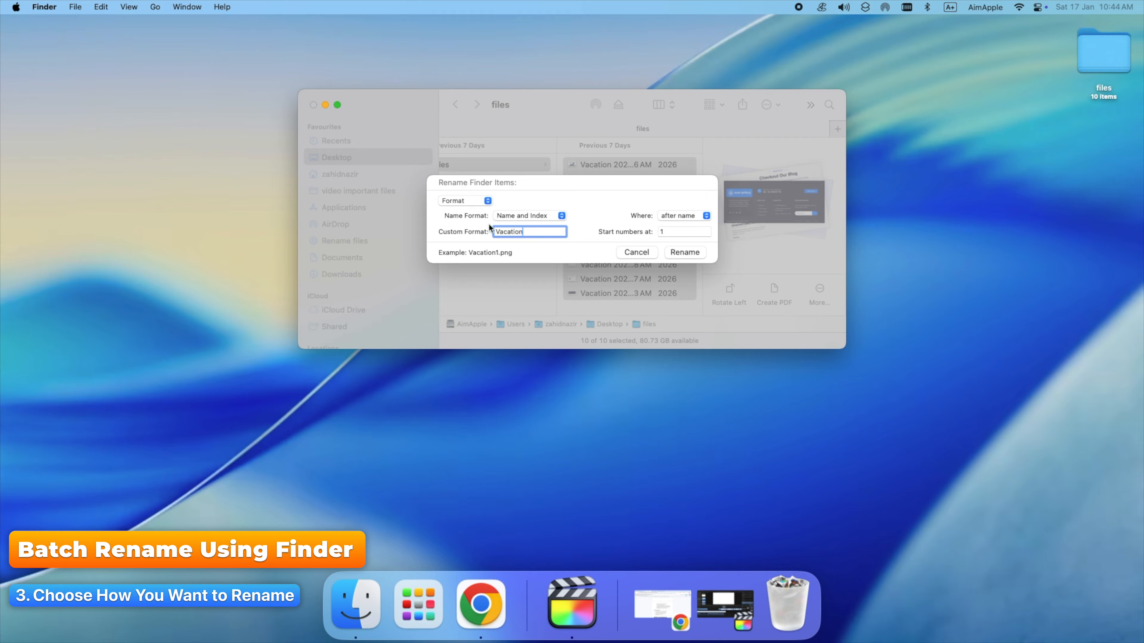
click(510, 218)
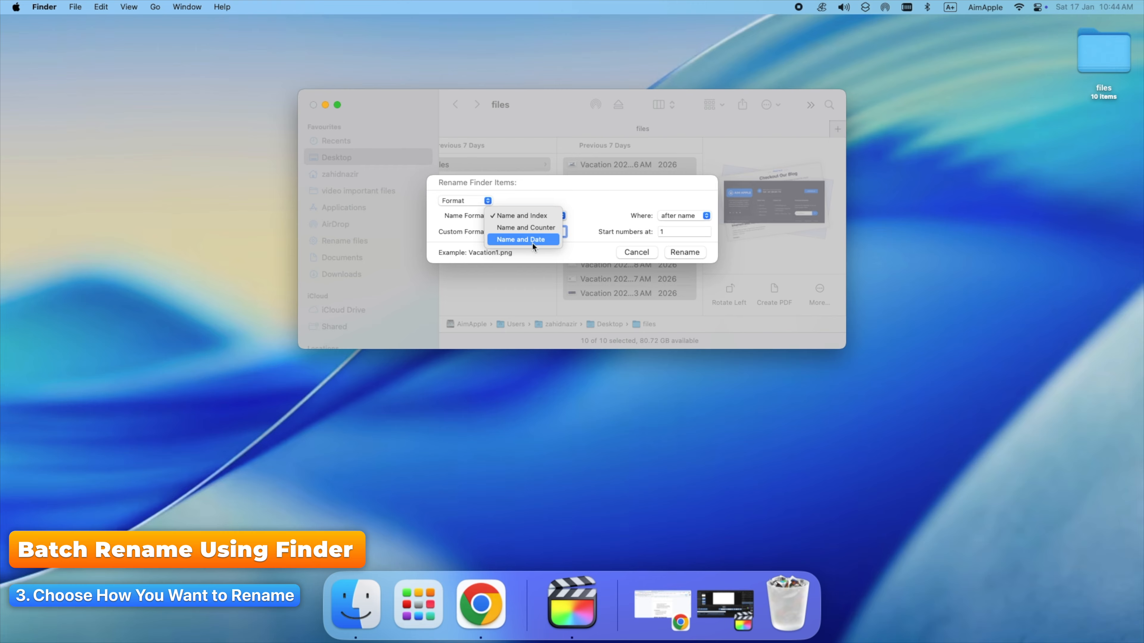
click(570, 246)
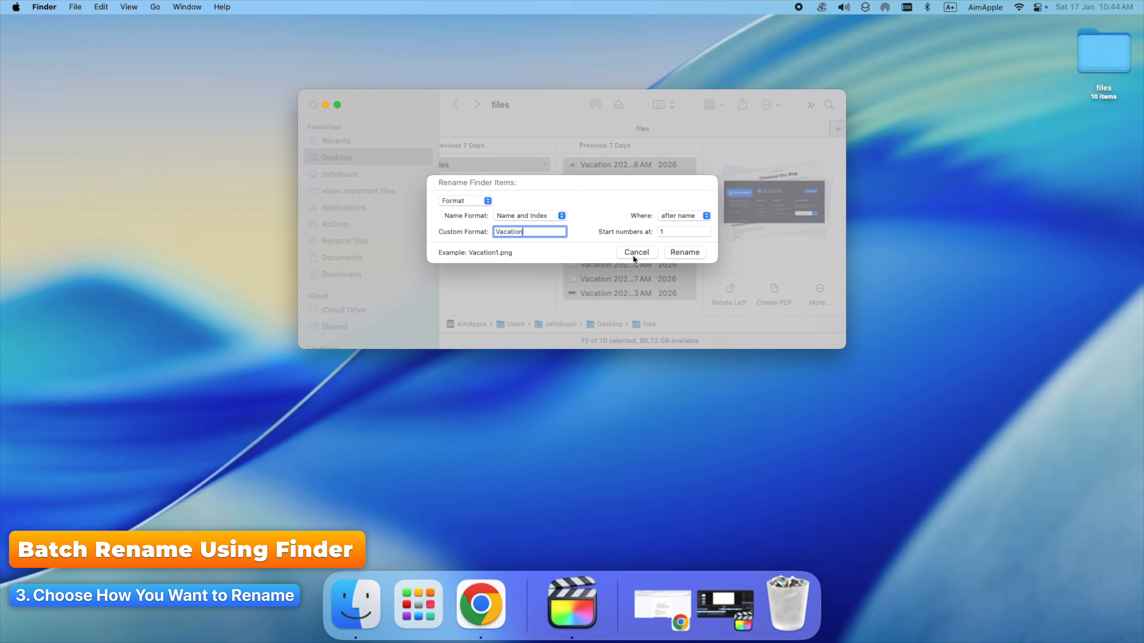
click(675, 253)
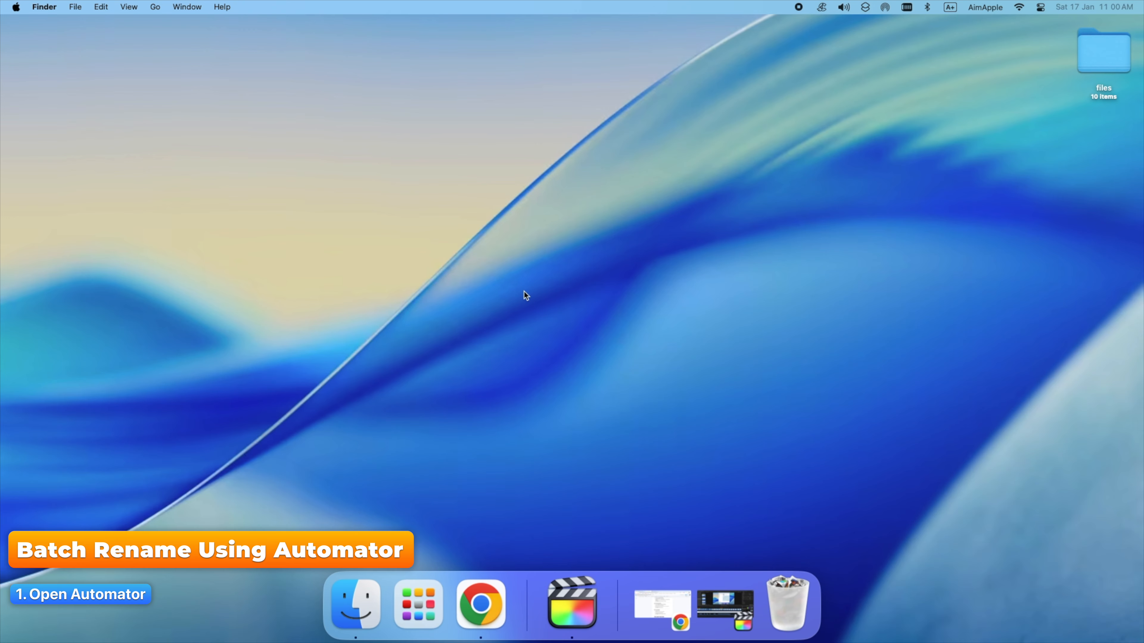
Launch Automator and create a new document of type Workflow
click(418, 610)
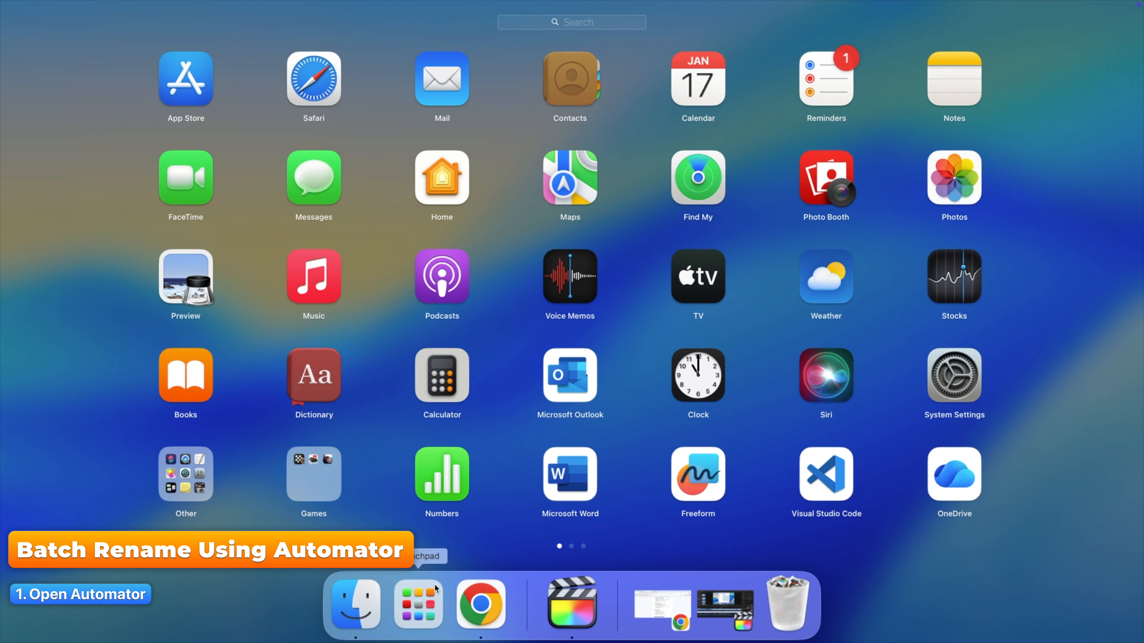
text(au)
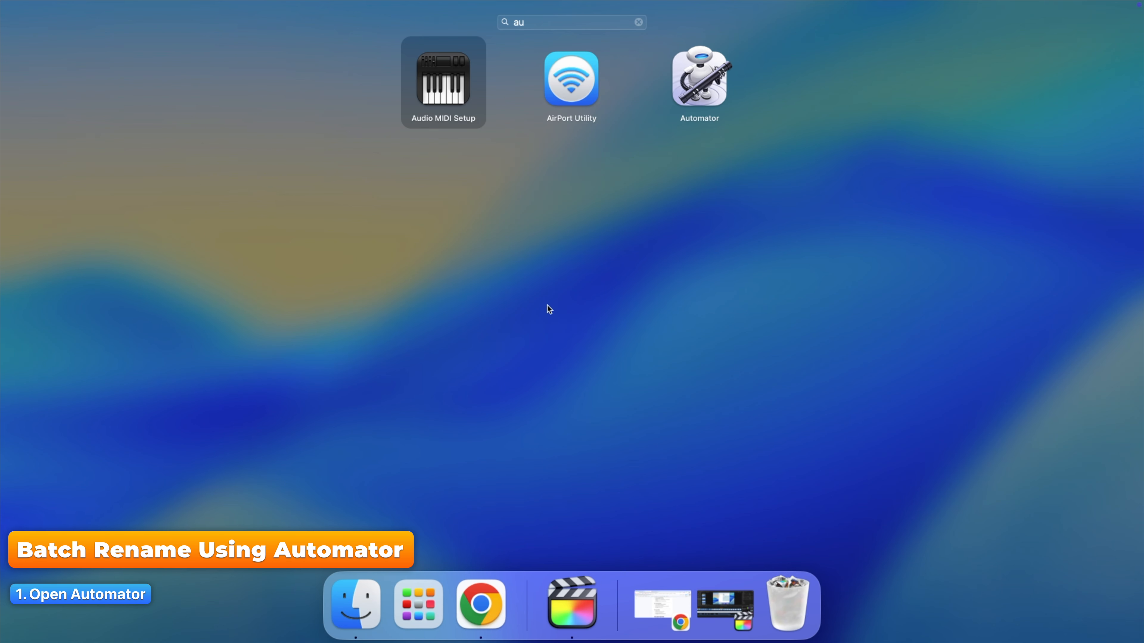
click(702, 87)
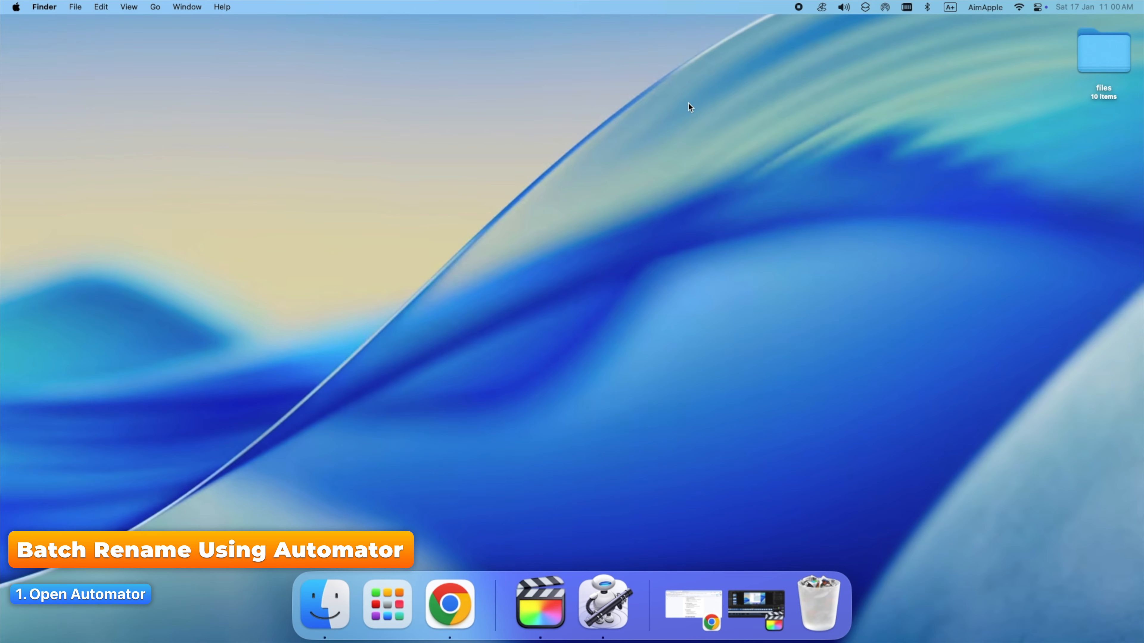
click(444, 336)
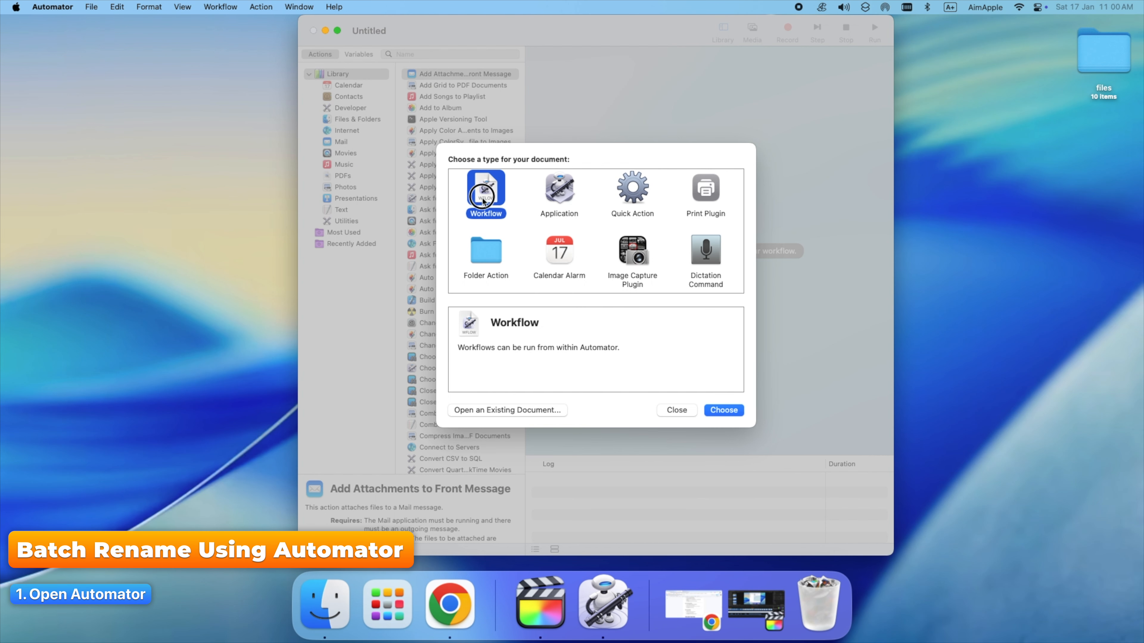
click(722, 408)
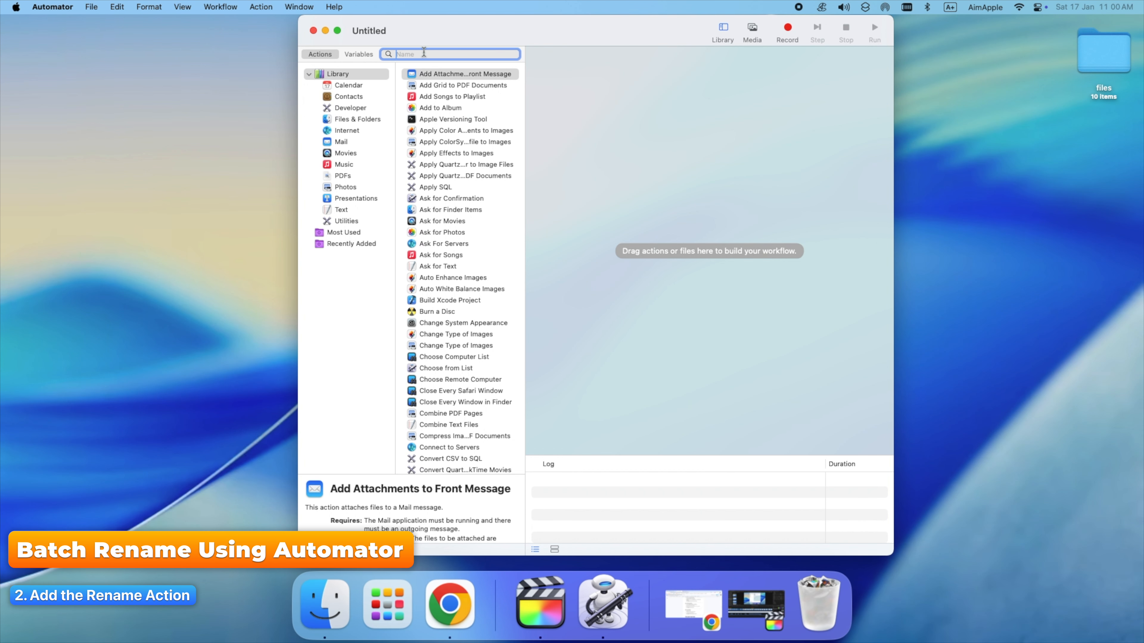
Find the Rename Finder Items action in the library and add it to the workflow
text(rename)
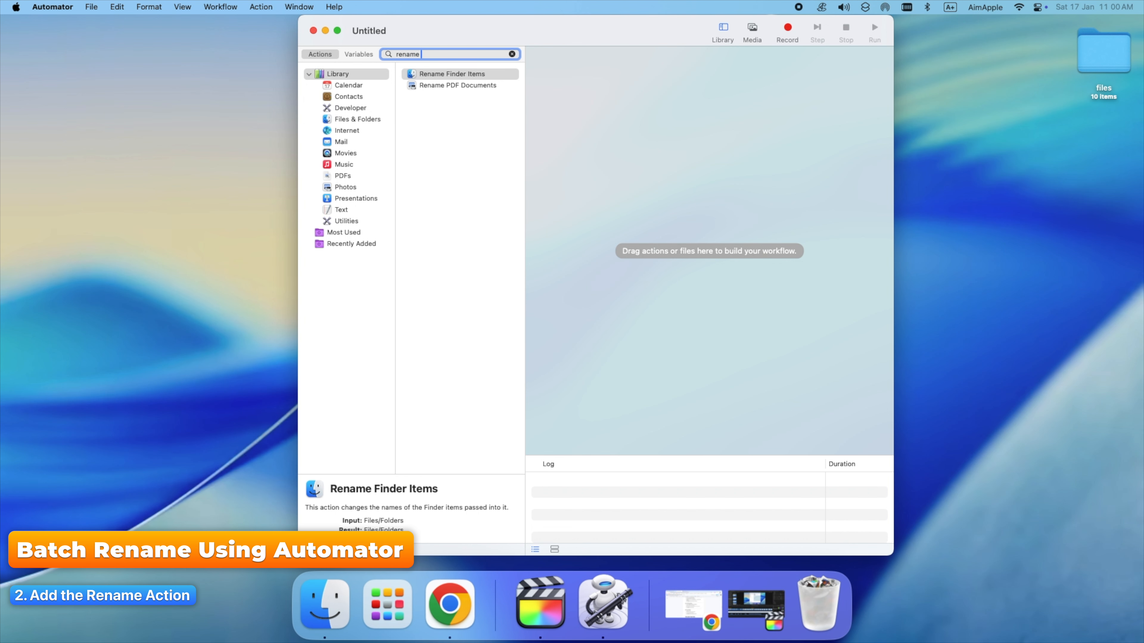
click(423, 77)
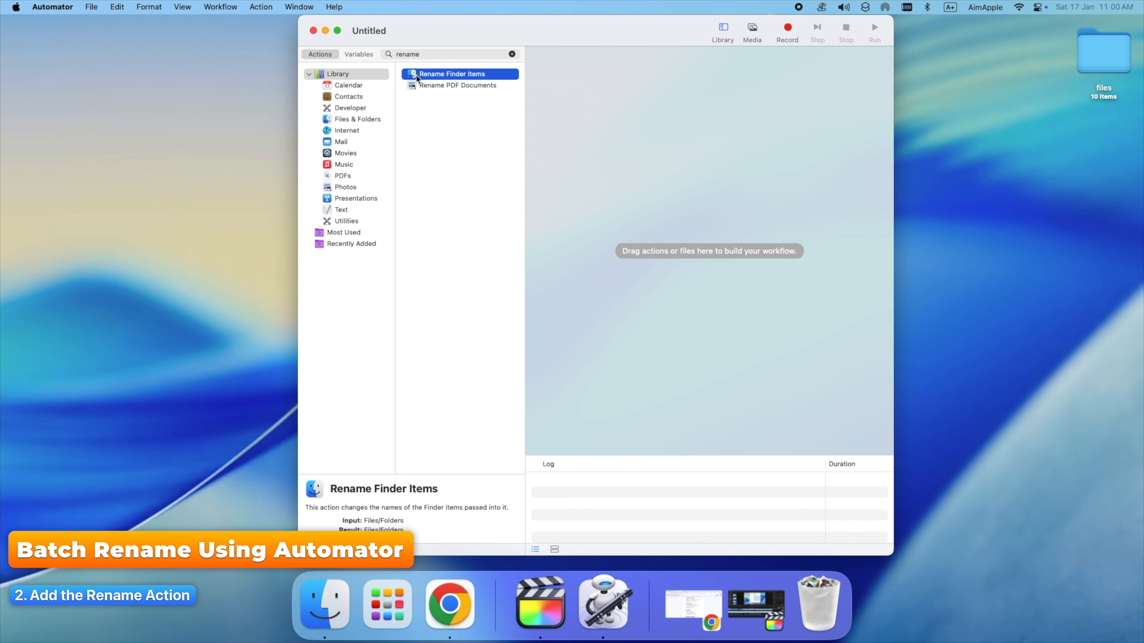
drag(417, 75, 590, 132)
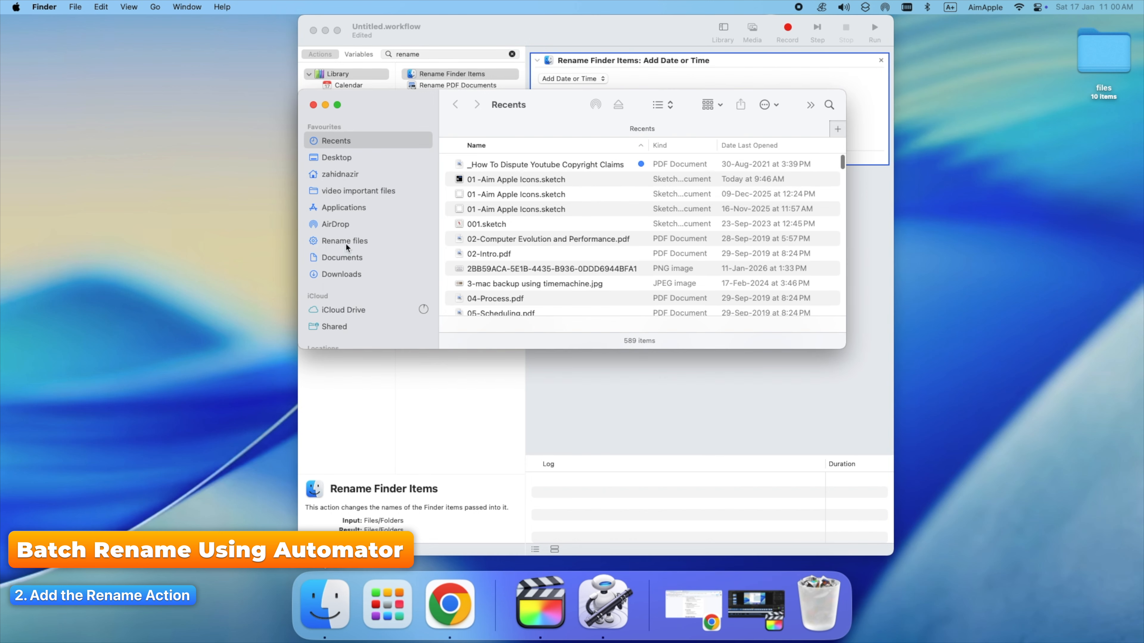
Add all ten files from the Desktop's files folder to the workflow above the rename action, keeping the Finder window aside
click(332, 157)
click(462, 164)
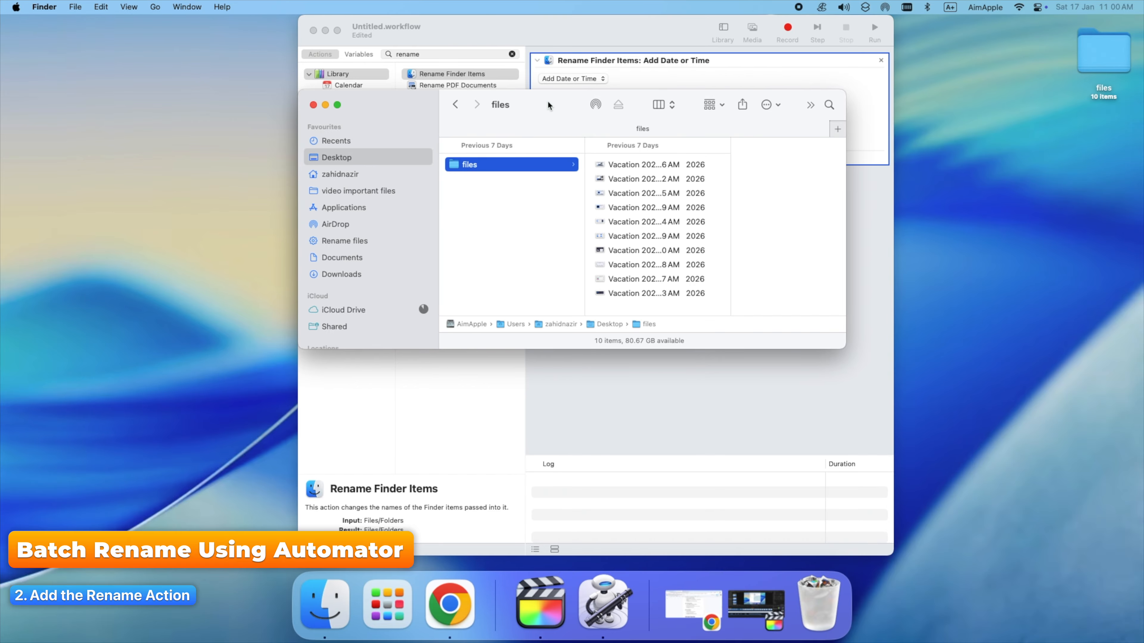
drag(546, 100, 191, 100)
click(365, 228)
key(super+a)
drag(251, 176, 661, 56)
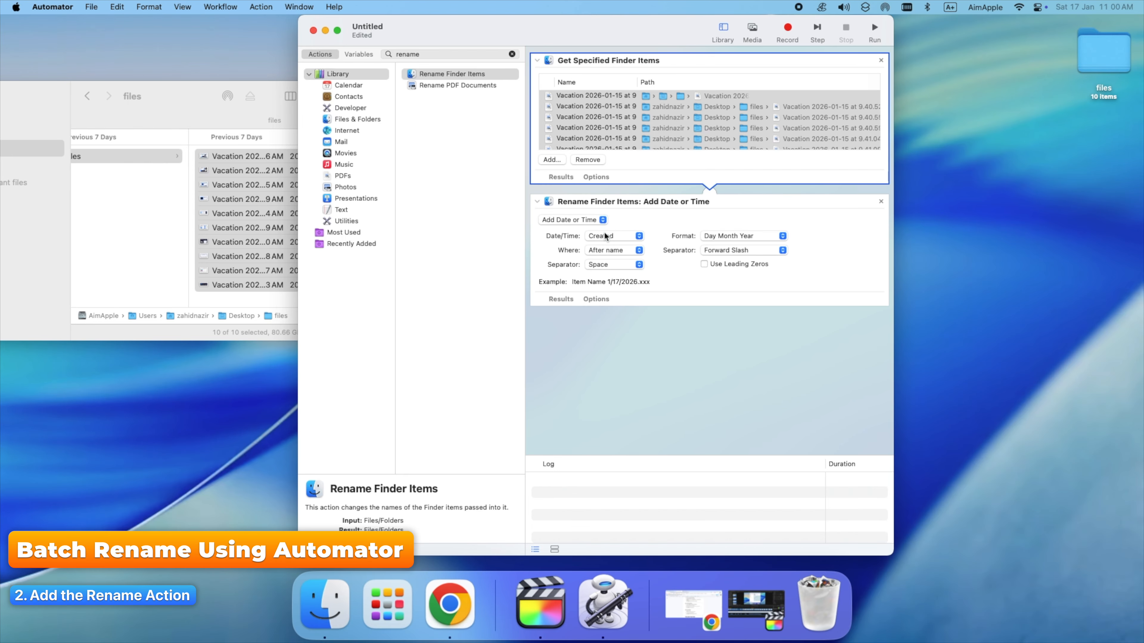
drag(181, 98, 80, 61)
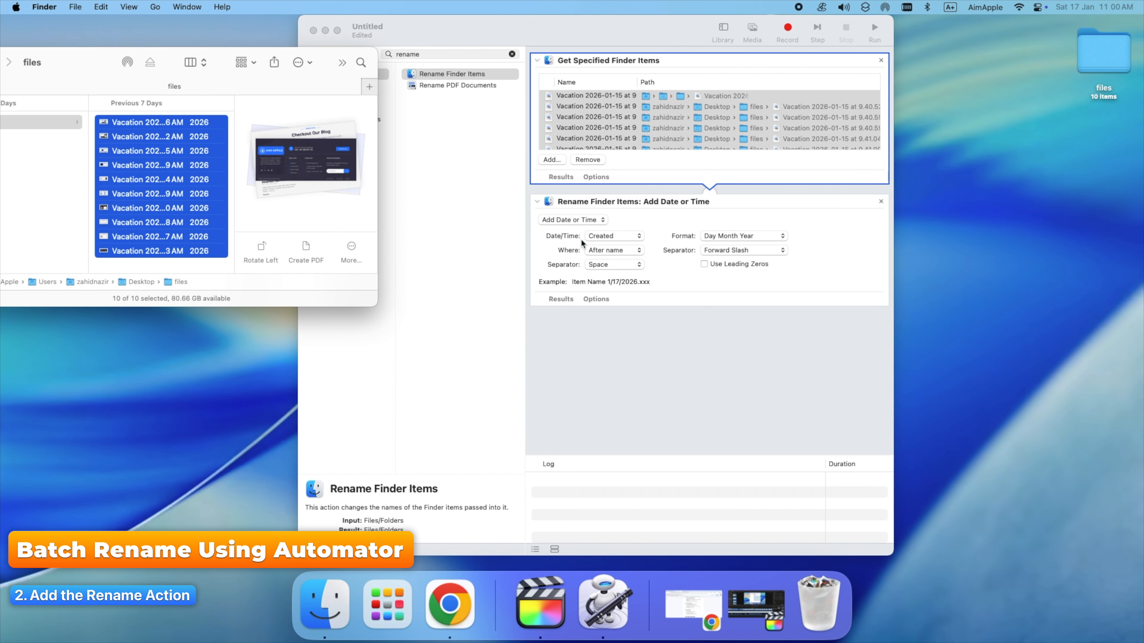
Switch the rename action to Make Sequential, then back to Add Date or Time
click(581, 220)
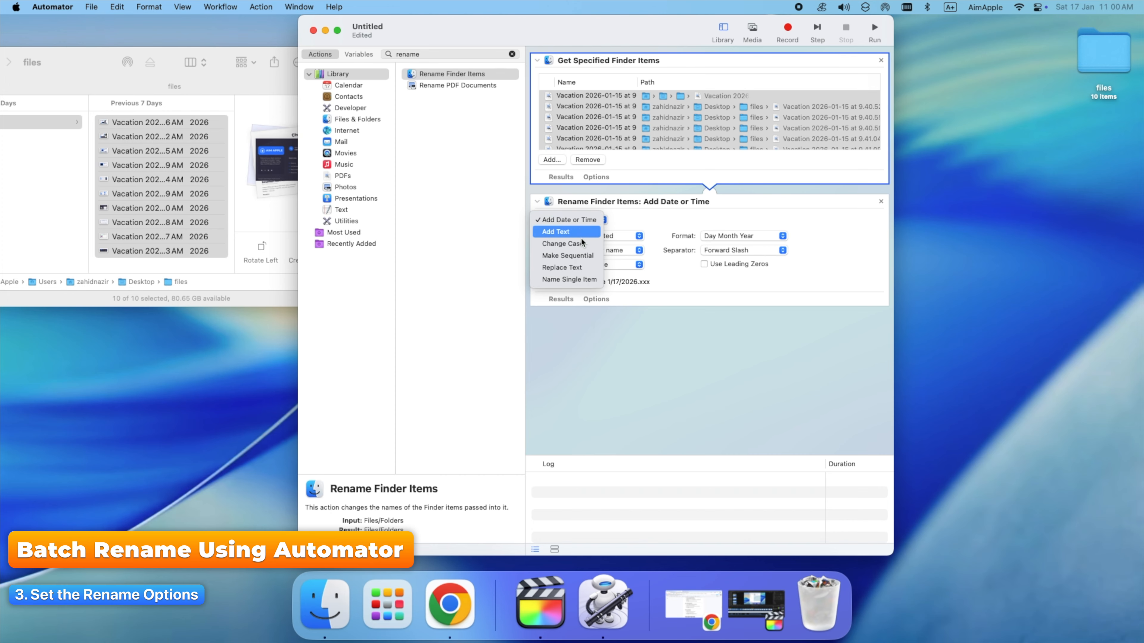
click(568, 257)
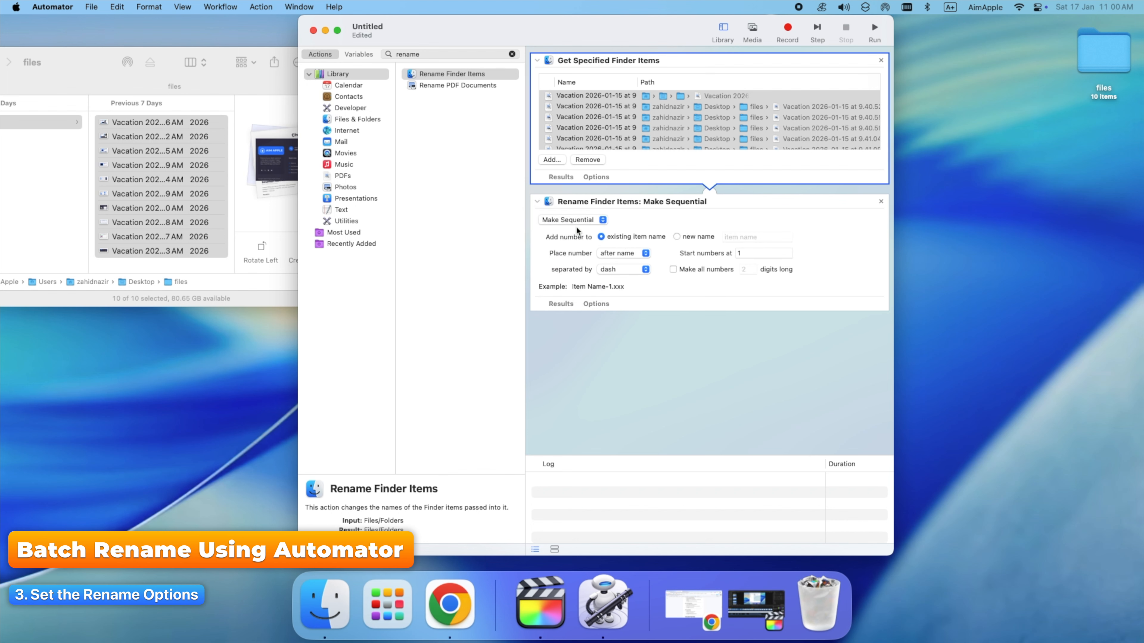
click(581, 220)
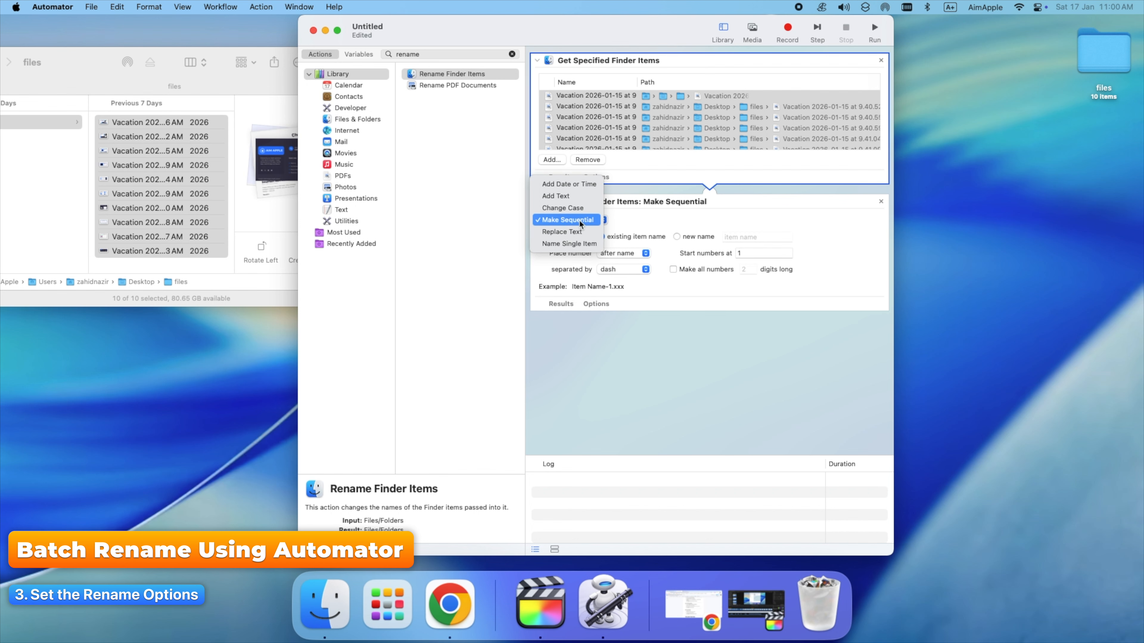
click(566, 185)
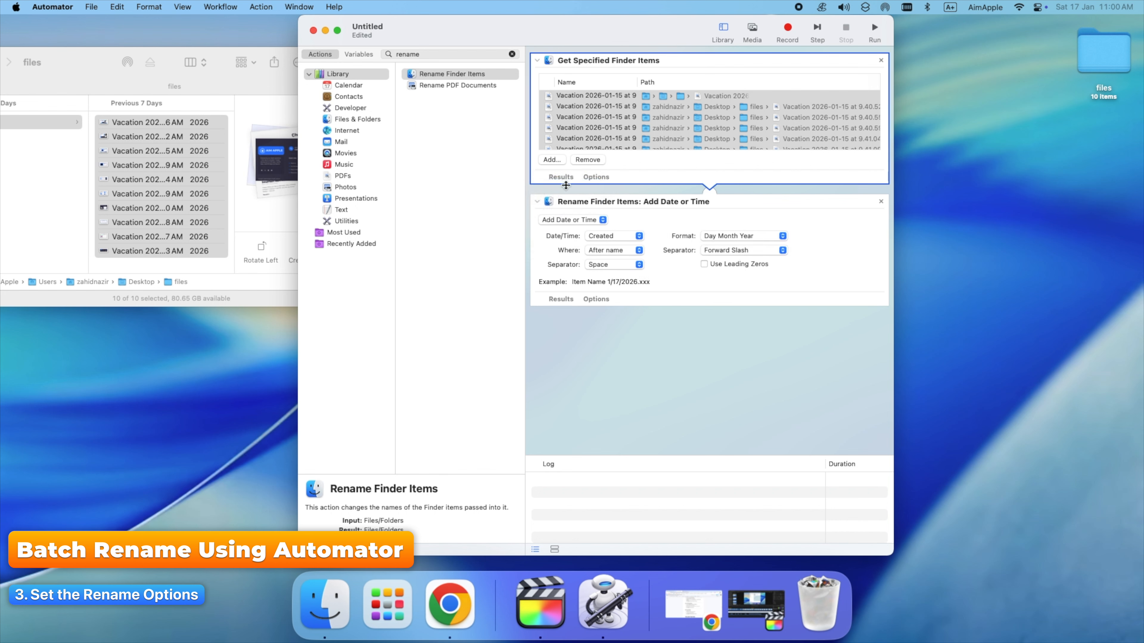
Keep the Created date in the rename action and set its format to Year with an Underscore separator
click(635, 239)
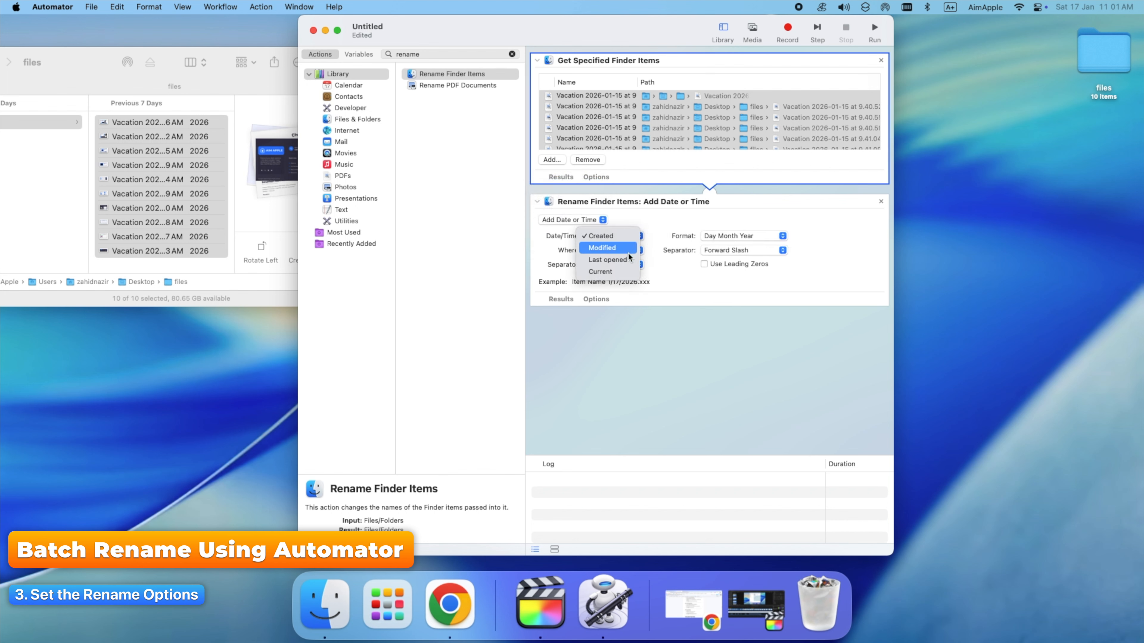
click(658, 238)
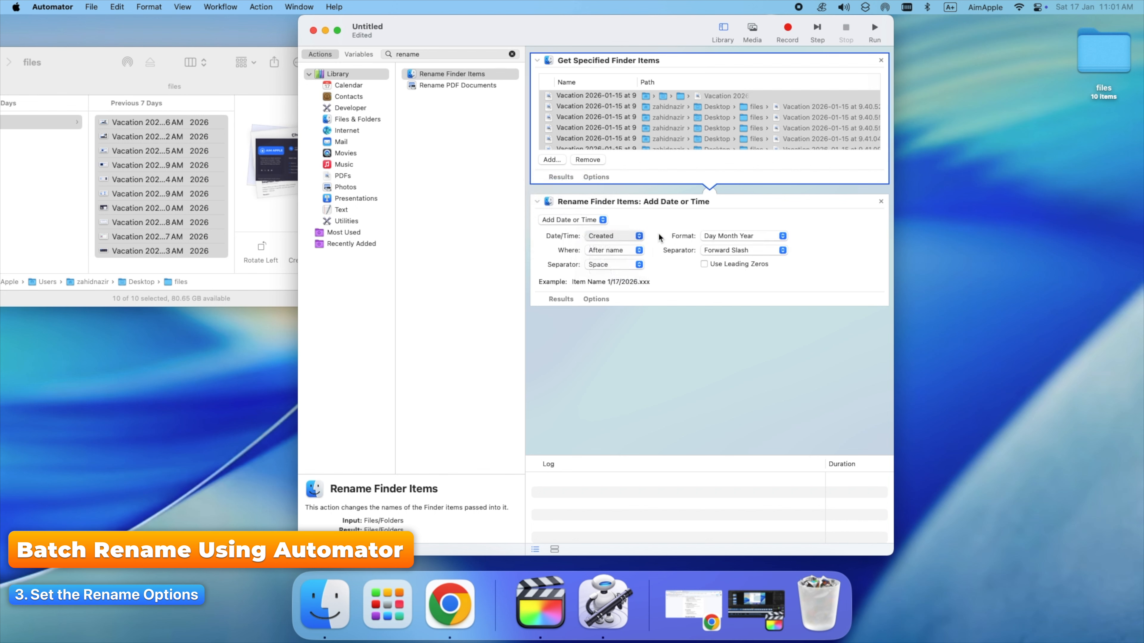
click(746, 240)
click(710, 271)
click(613, 265)
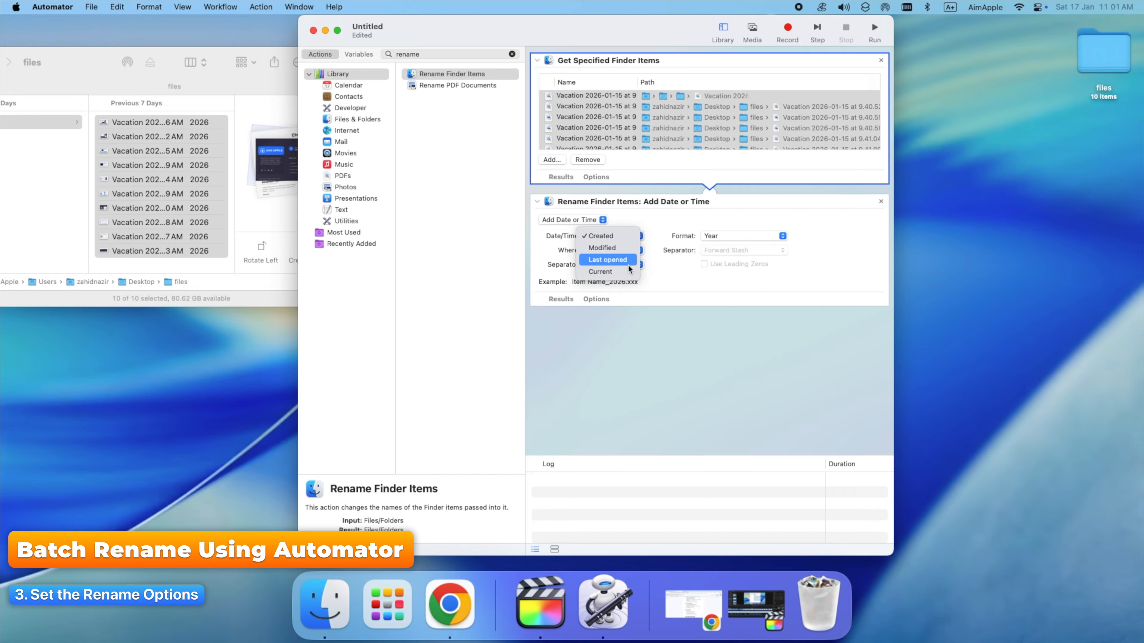
click(631, 269)
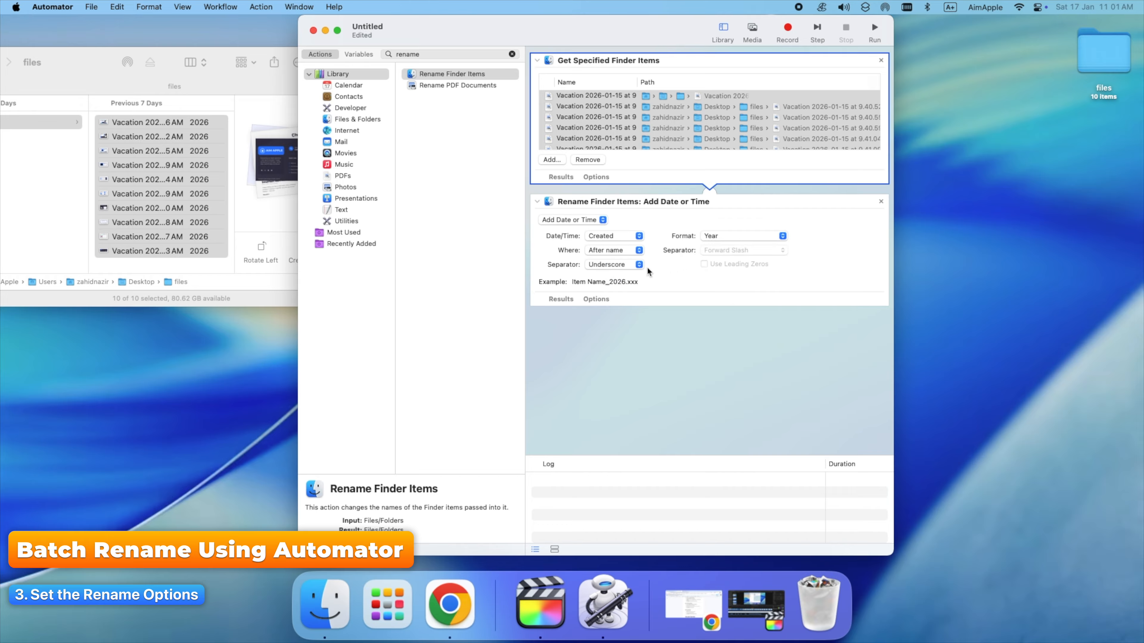
Place the date before the name, keeping the Year format, and run the workflow on the files
click(629, 252)
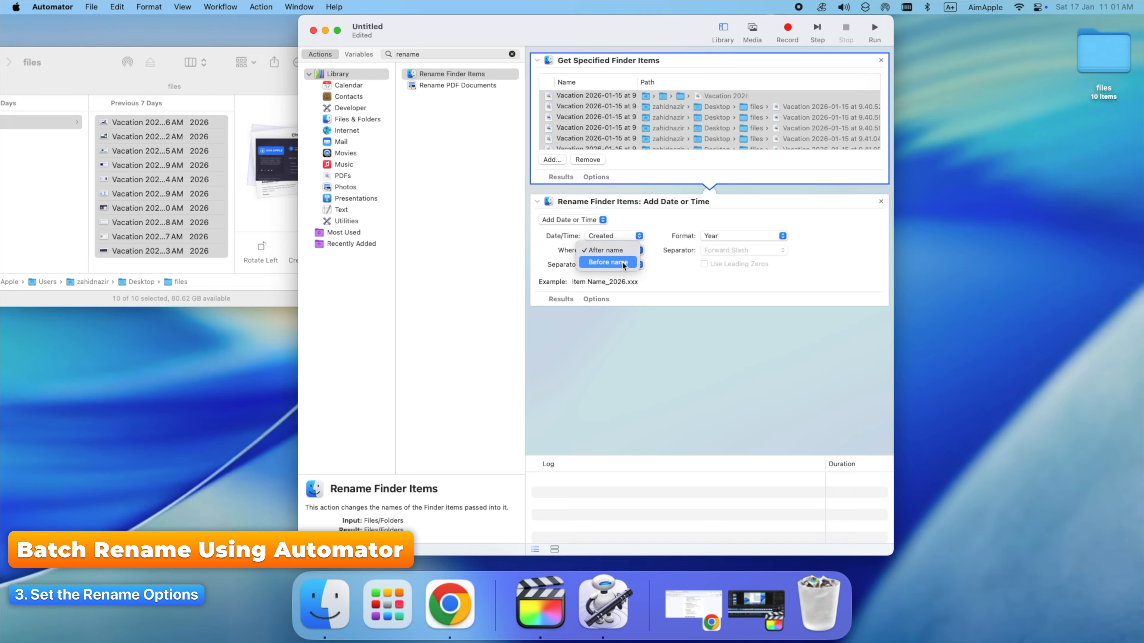
click(623, 262)
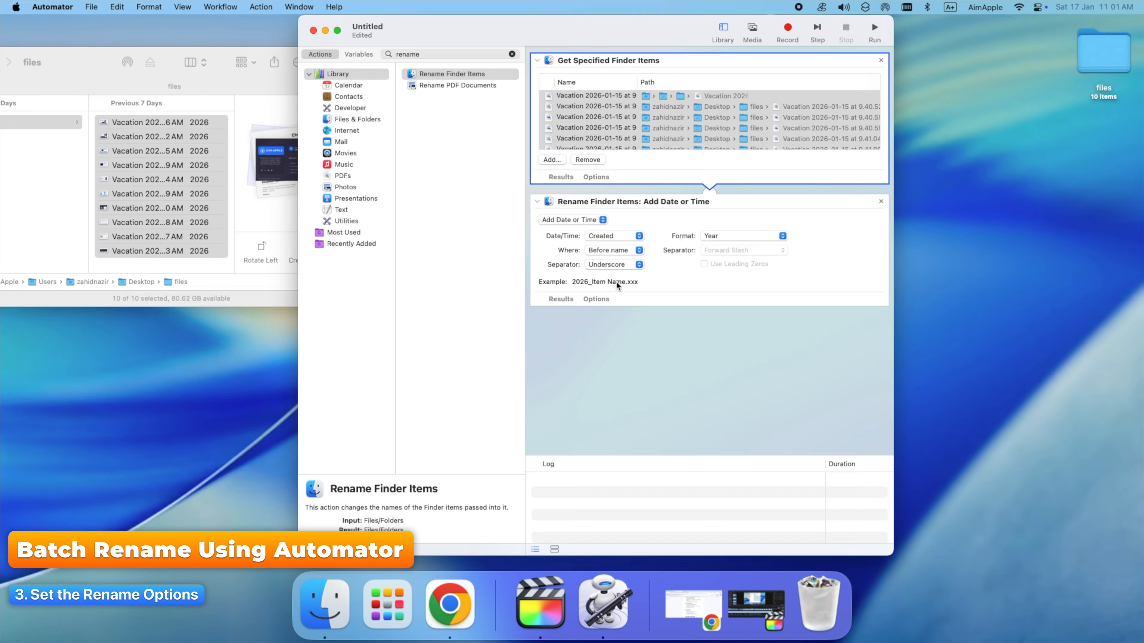
click(742, 236)
click(740, 237)
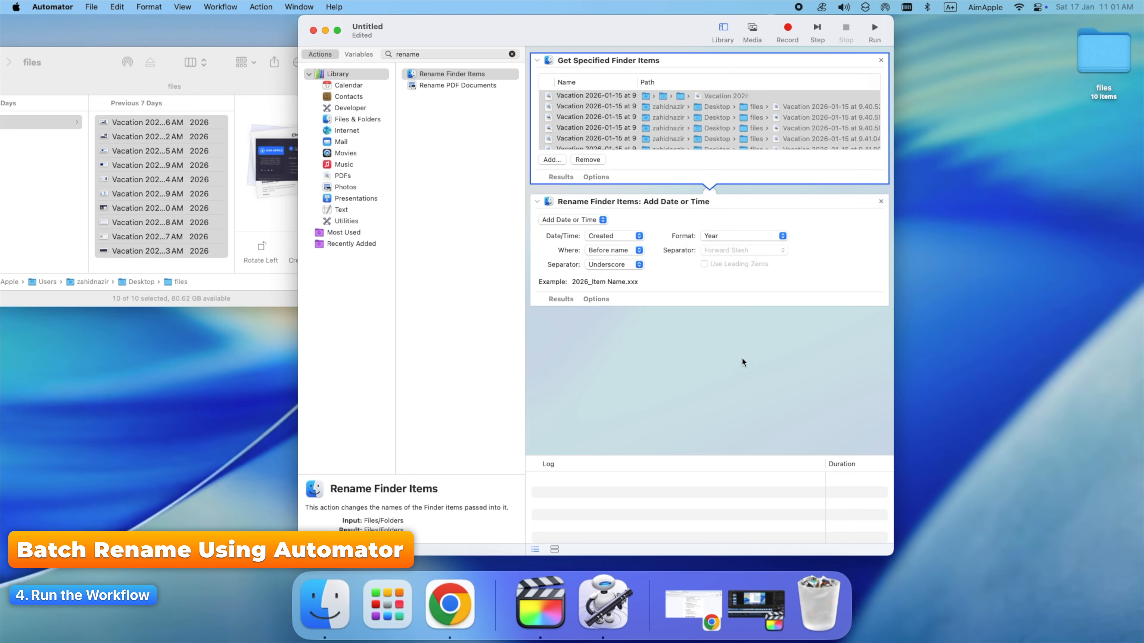
click(874, 28)
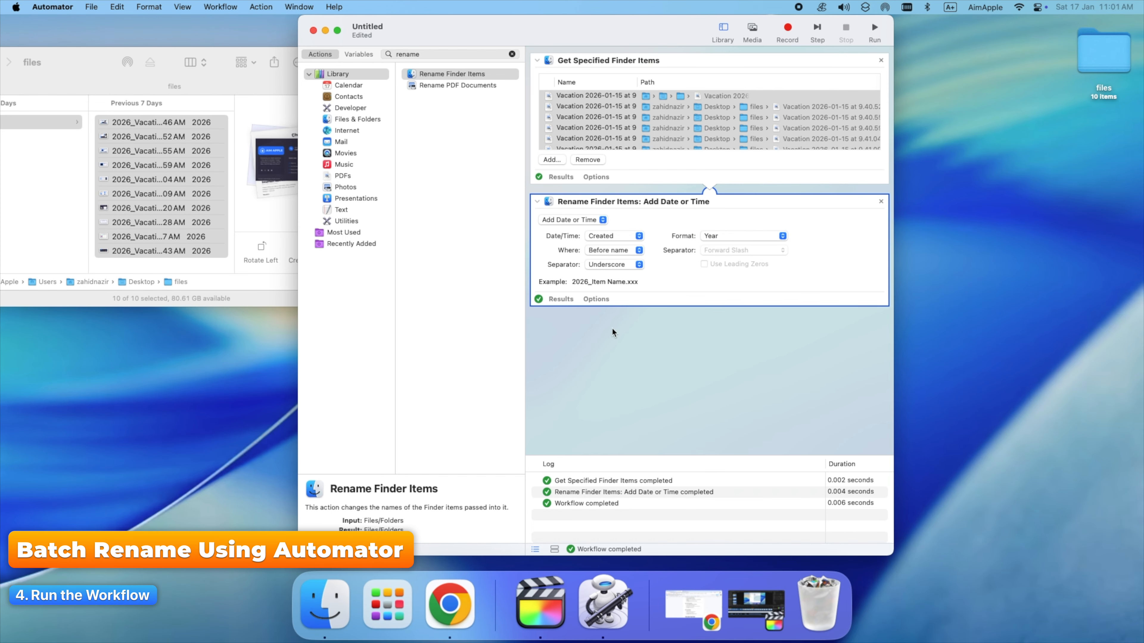